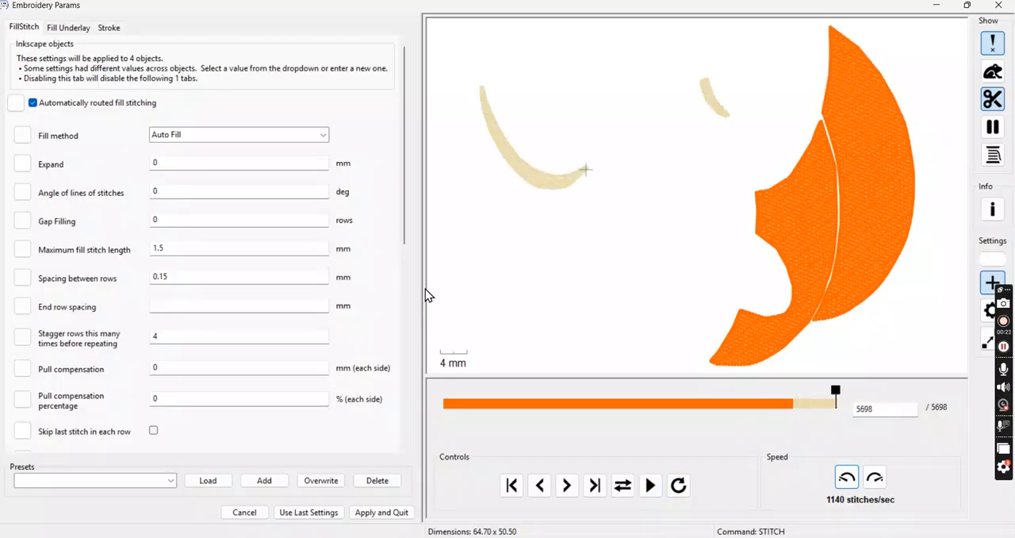
- Cancel the embroidery parameters dialog and switch from the browser to the Inkscape document containing the pumpkin tracing
left_click(256, 513)
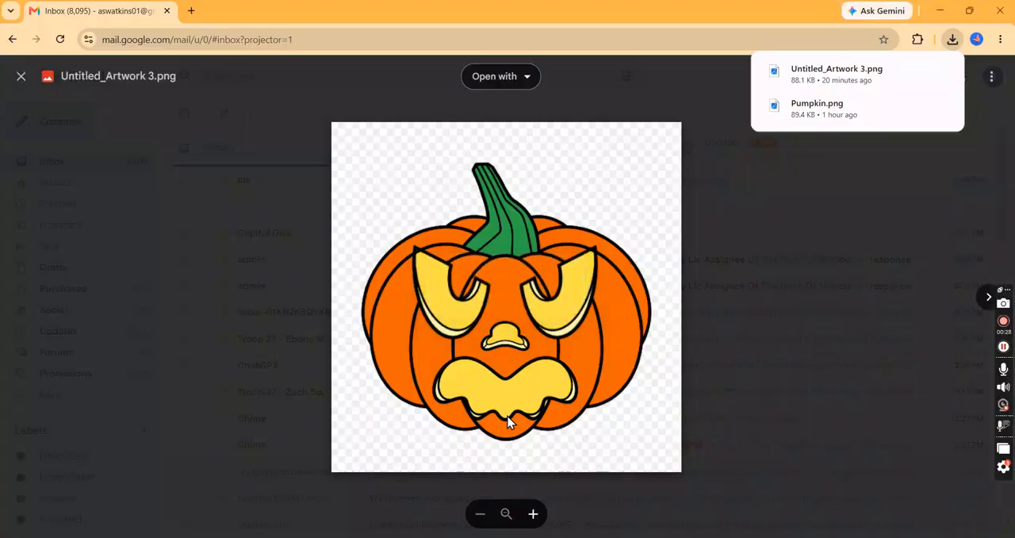
mouse_move(758, 537)
mouse_move(728, 537)
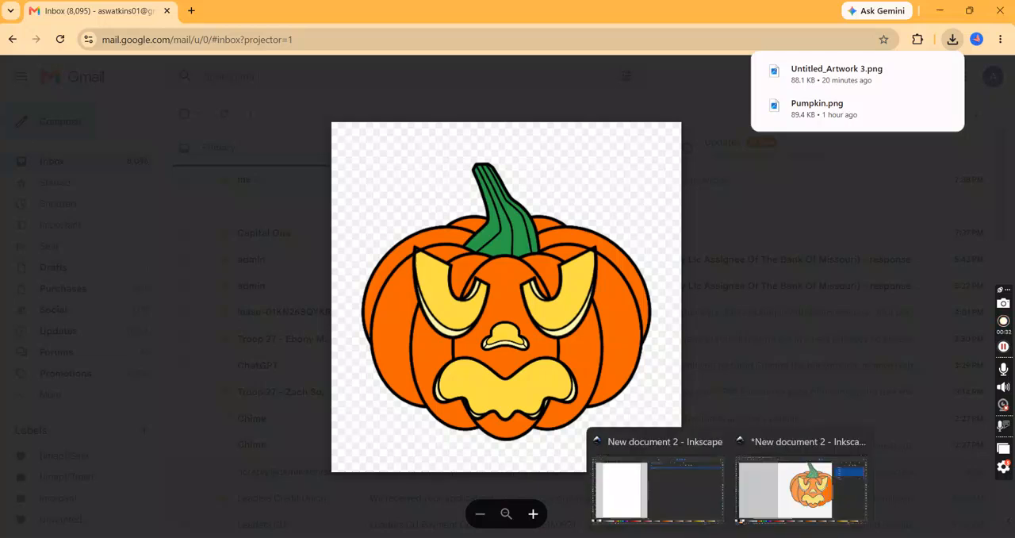
left_click(781, 515)
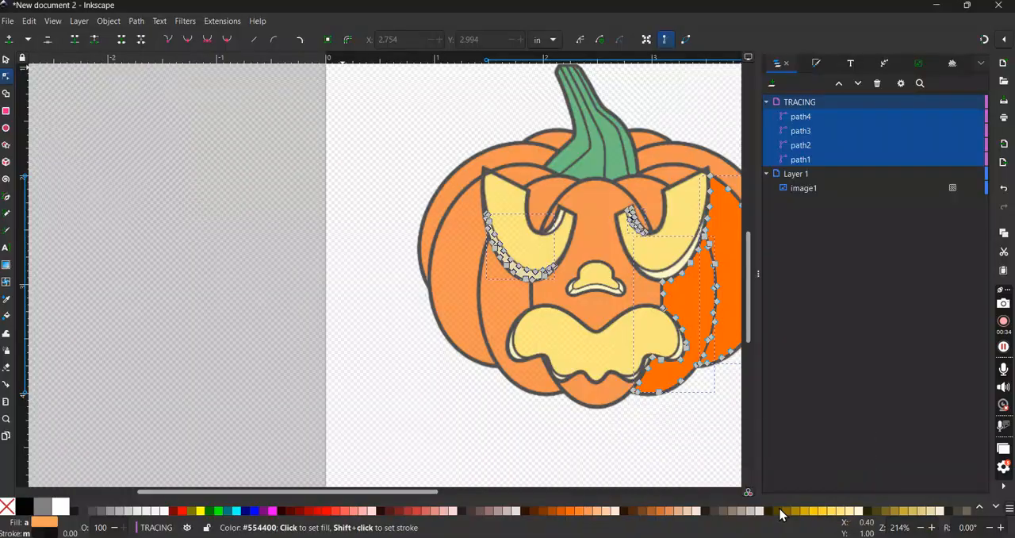
- Choose orange as the Pen tool's fill and undo the recolouring of the selected traced paths
scroll(440, 358, "up", 4)
scroll(441, 358, "right", 5)
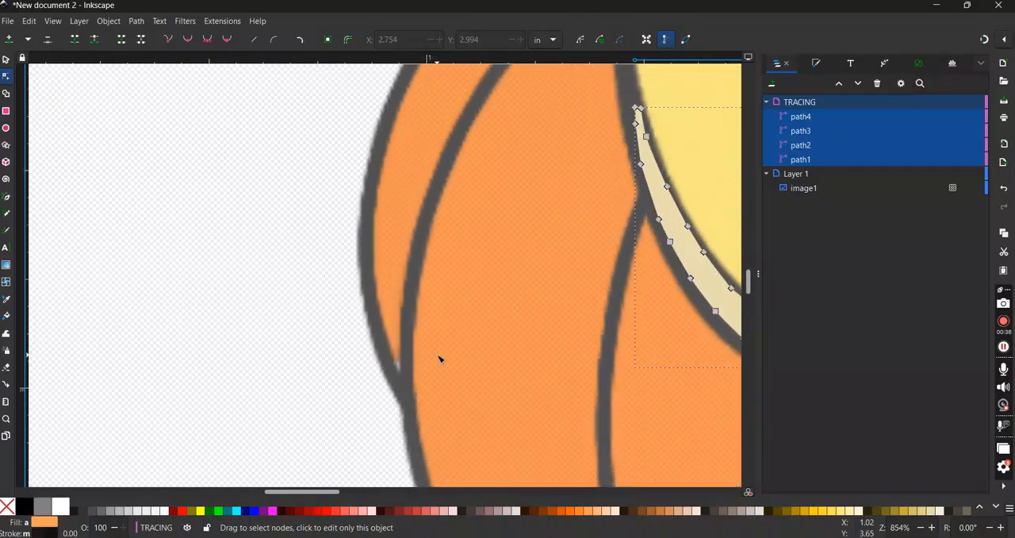
scroll(440, 359, "down", 1)
scroll(441, 358, "right", 3)
scroll(440, 358, "up", 15)
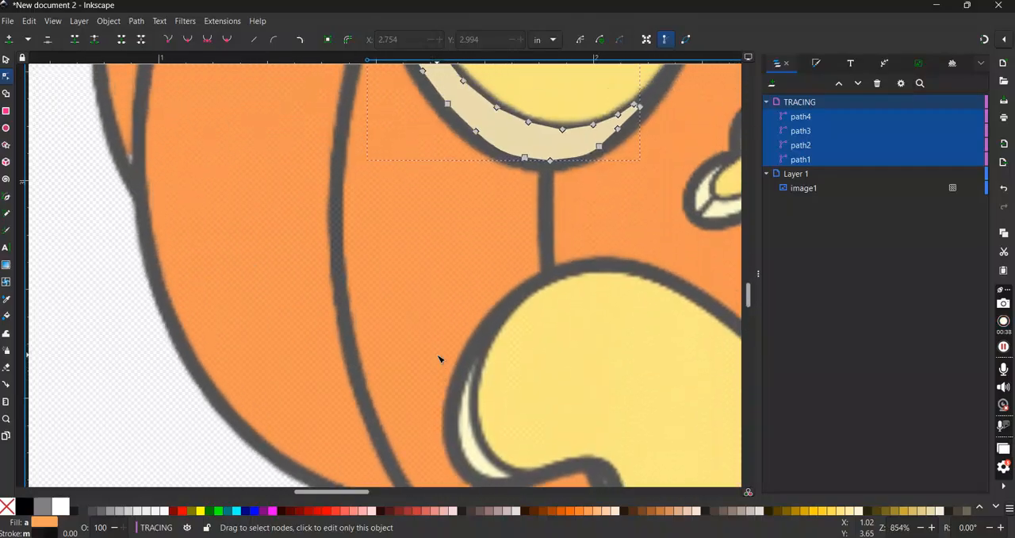
scroll(440, 359, "down", 2)
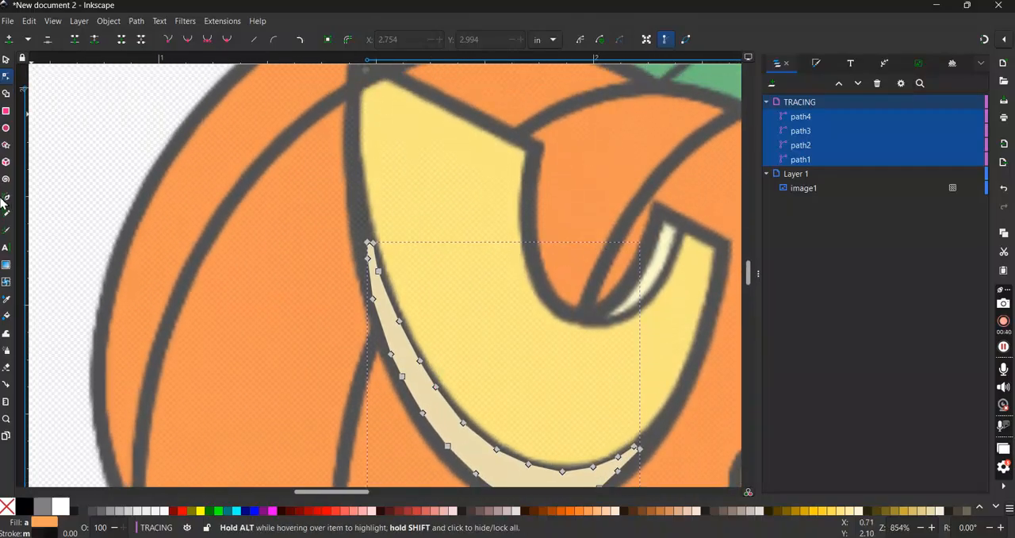
left_click(8, 198)
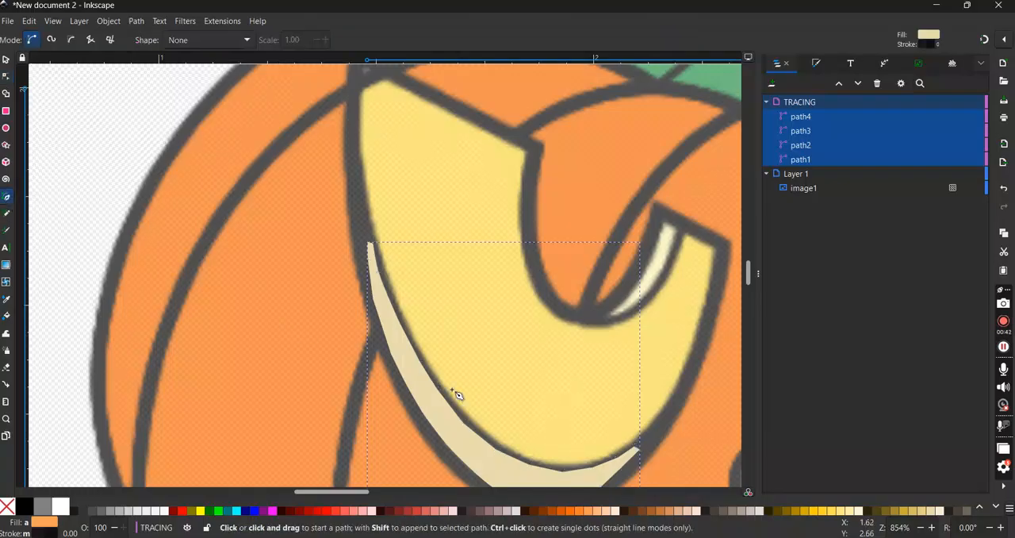
left_click(570, 512)
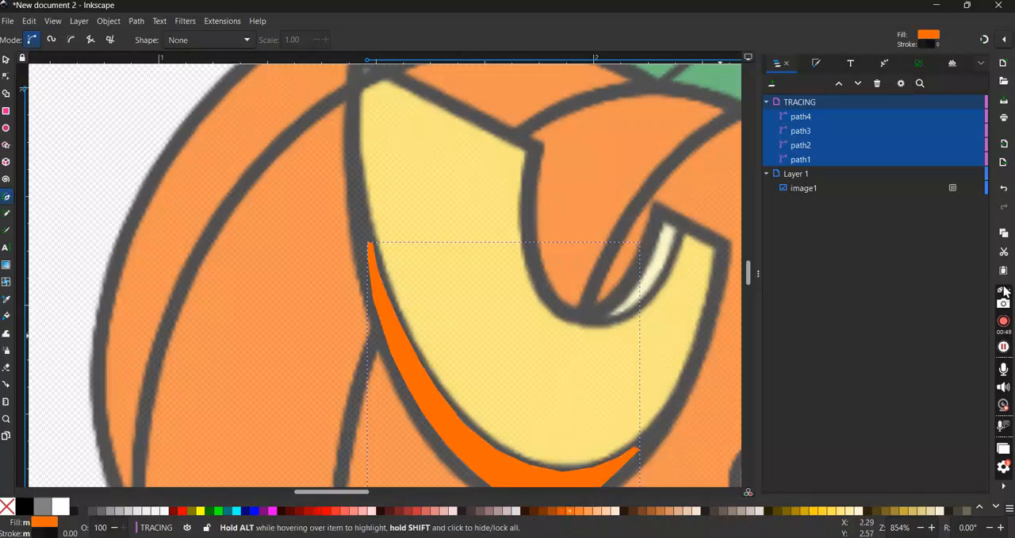
left_click(1003, 187)
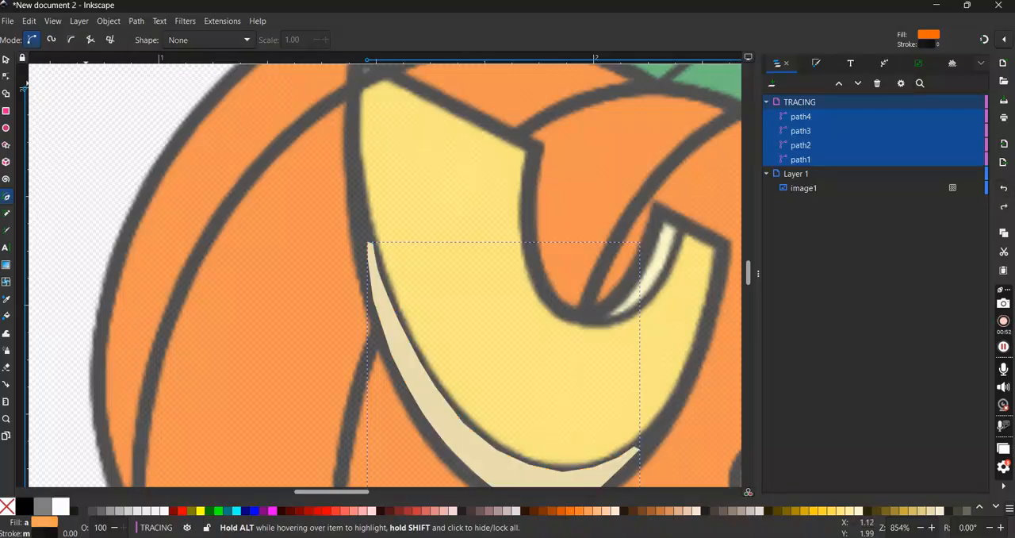
- Clear the selection and begin a Pen outline of the large left pumpkin segment, from its bottom tip up its inner edge to the left eye
left_click(7, 61)
left_click(91, 129)
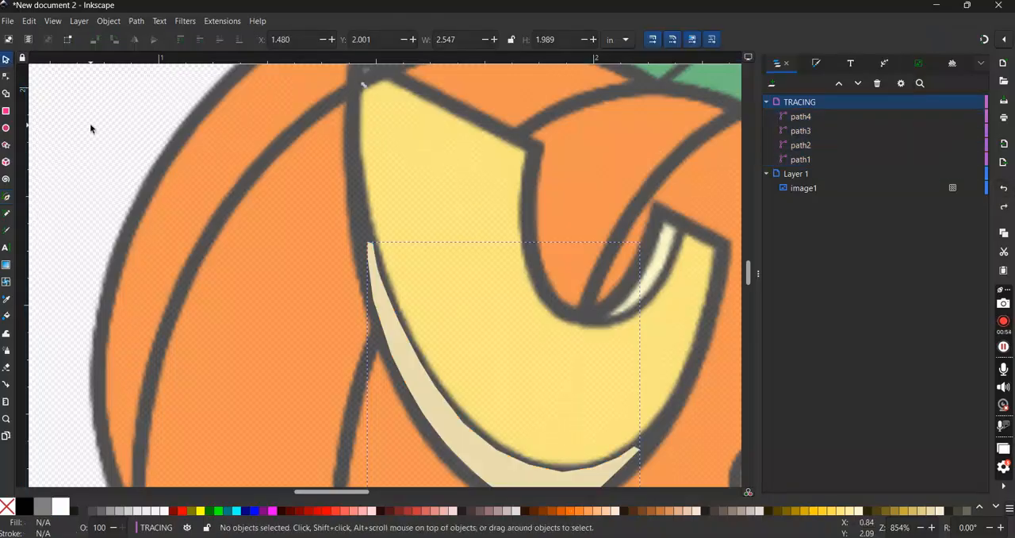
left_click(6, 197)
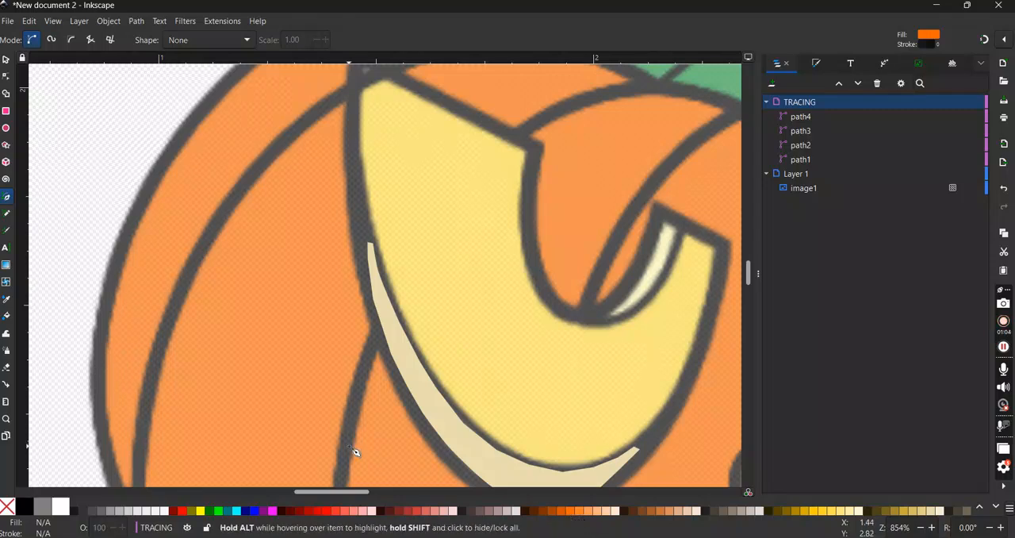
scroll(351, 452, "down", 10)
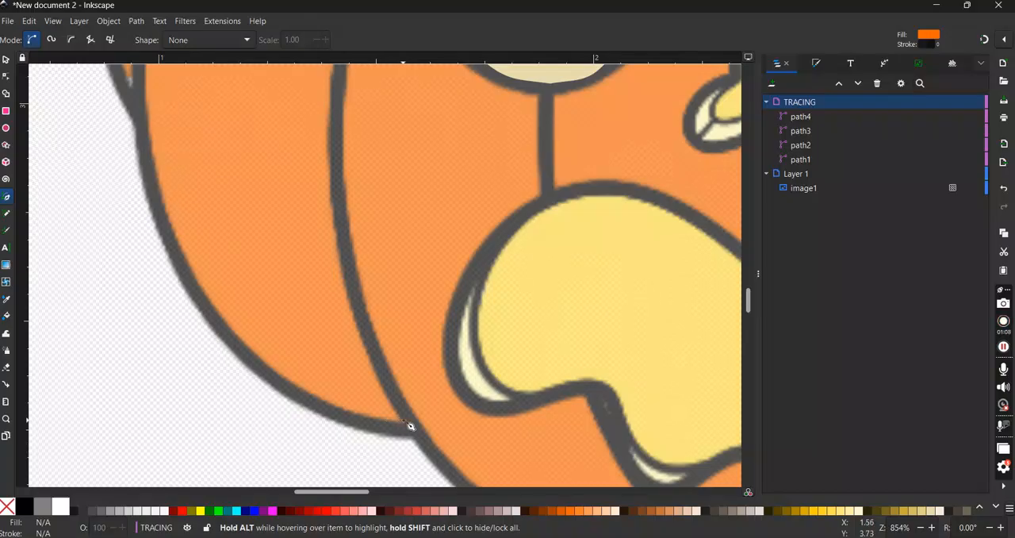
left_click(410, 426)
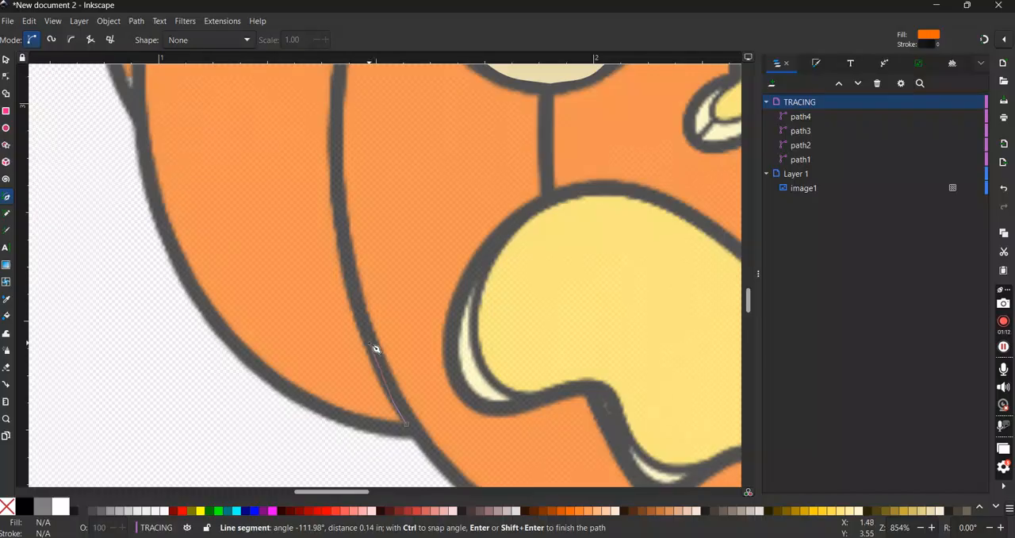
left_click(351, 290)
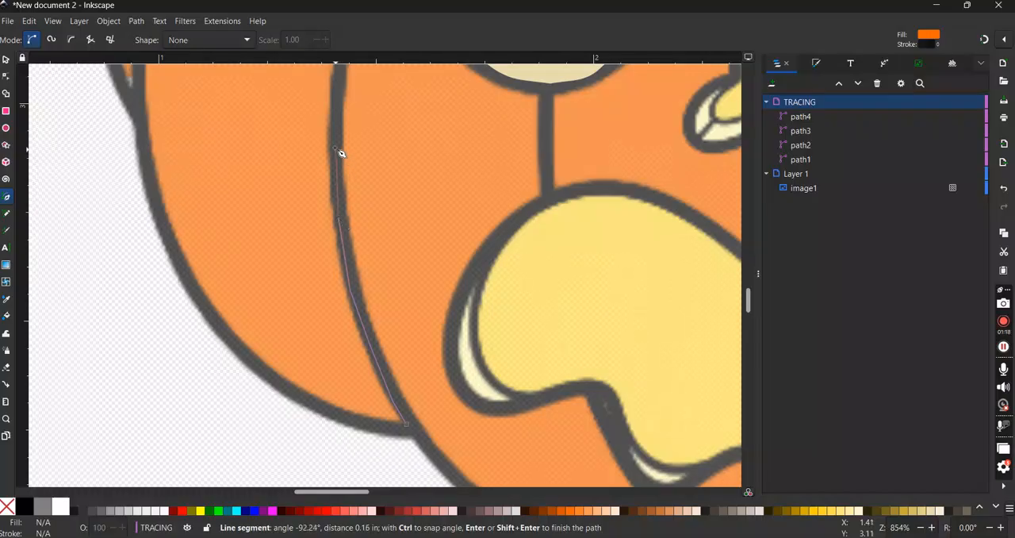
scroll(339, 150, "up", 1)
scroll(340, 151, "up", 2)
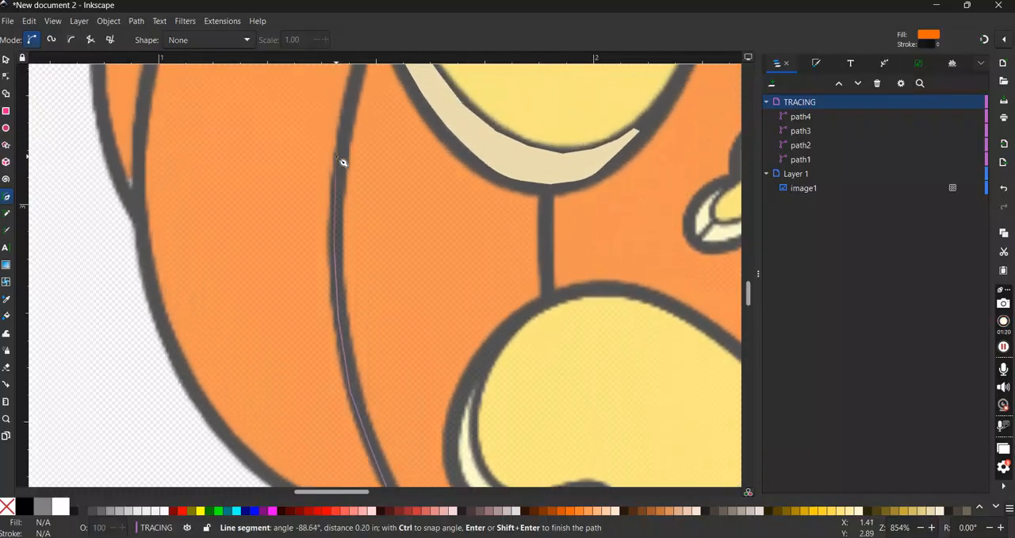
left_click(343, 164)
left_click(354, 104)
scroll(353, 99, "up", 3)
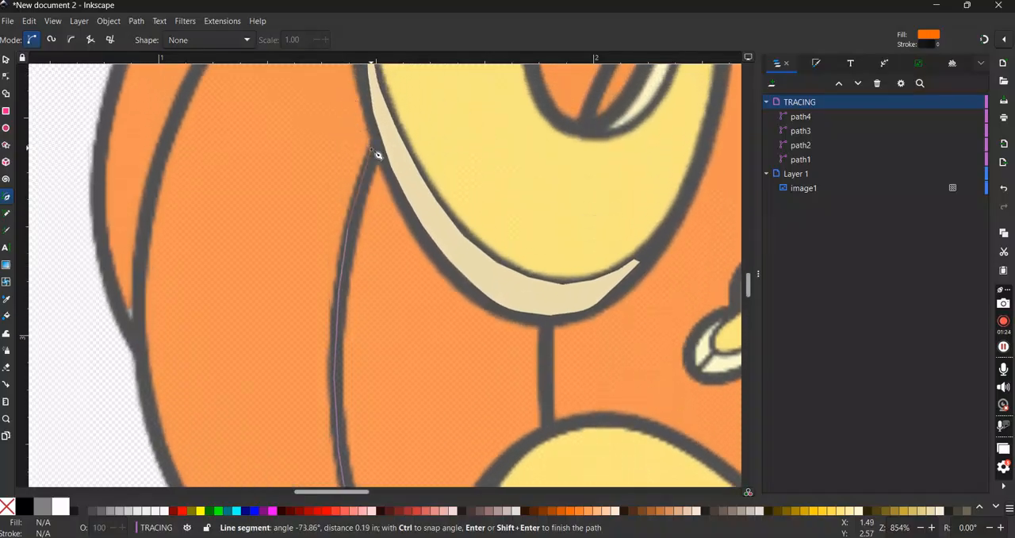
left_click(377, 141)
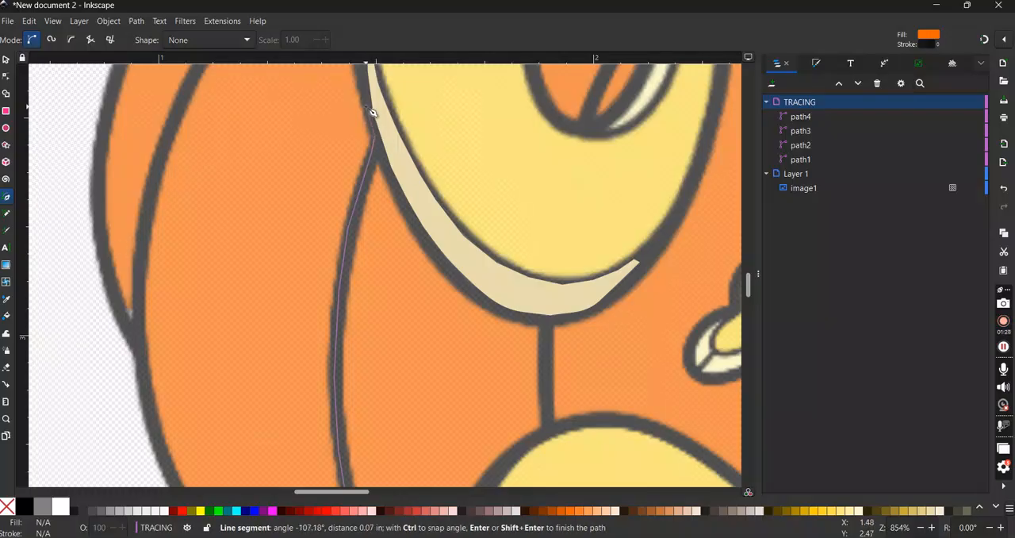
- Continue the outline up the left eye's outer edge and turn it at the segment's top corner
scroll(371, 111, "up", 3)
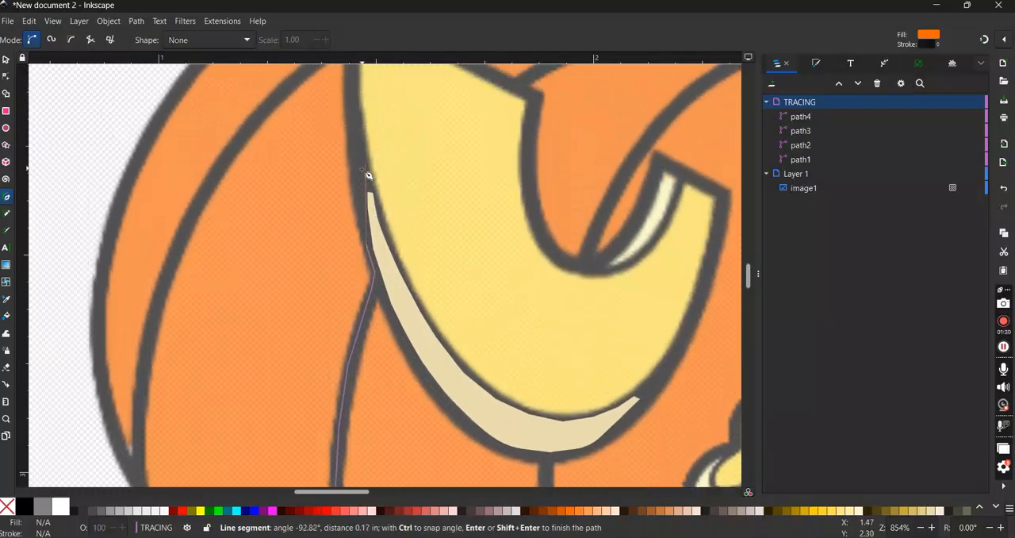
left_click(362, 191)
scroll(356, 140, "up", 2)
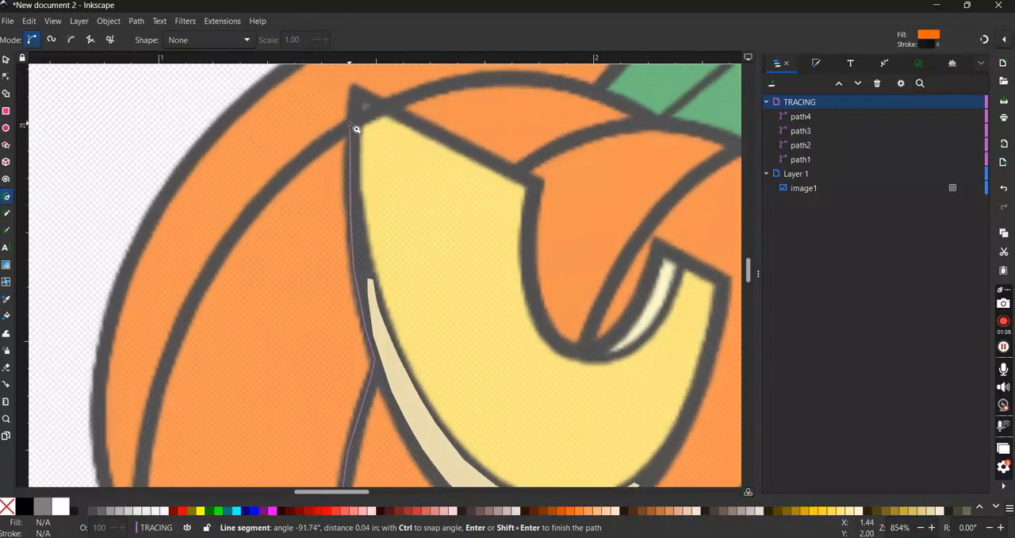
left_click_drag(352, 123, 327, 144)
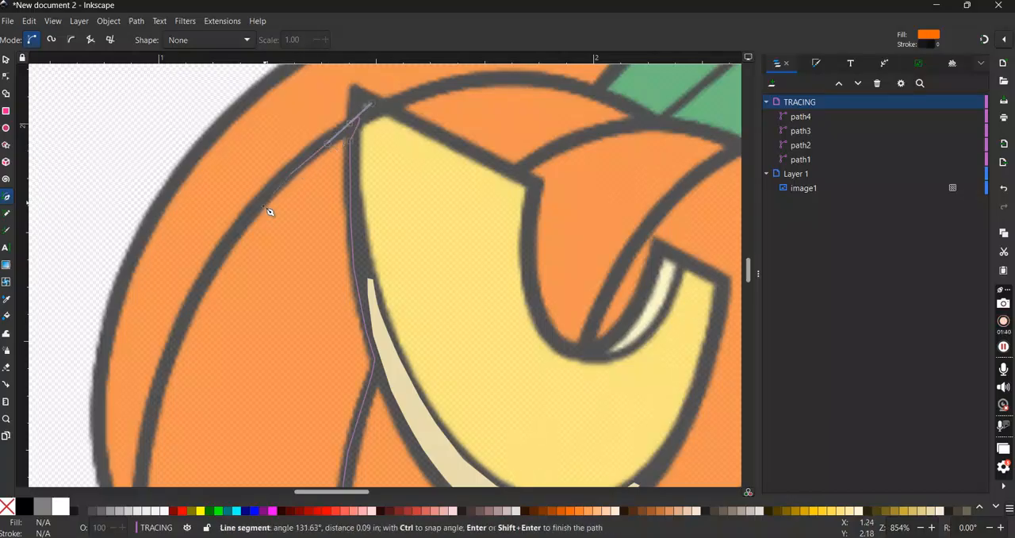
- Trace the segment's outer curve from the top corner down past its junction with the narrow rear segment
left_click(242, 234)
left_click(209, 286)
left_click(183, 336)
scroll(162, 402, "down", 3)
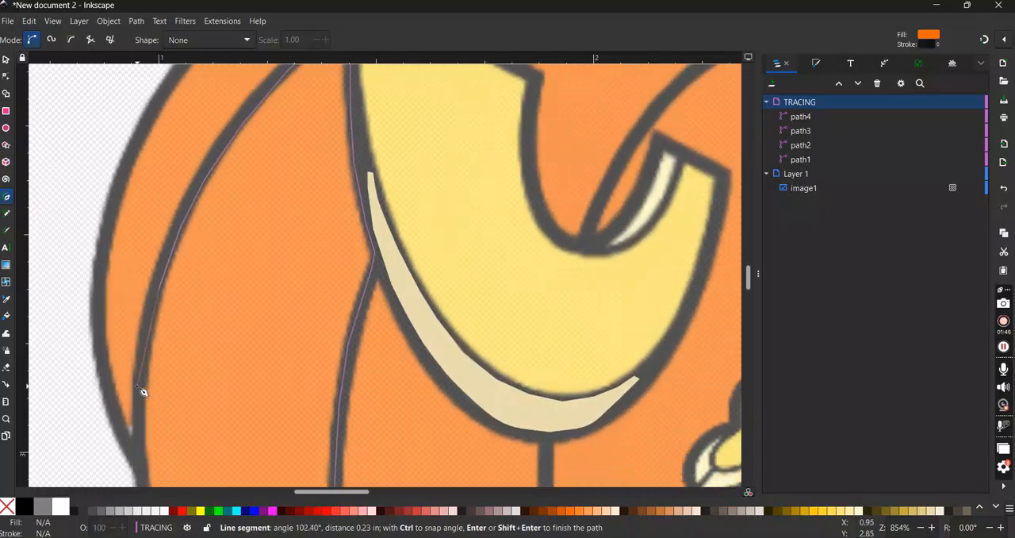
left_click(138, 387)
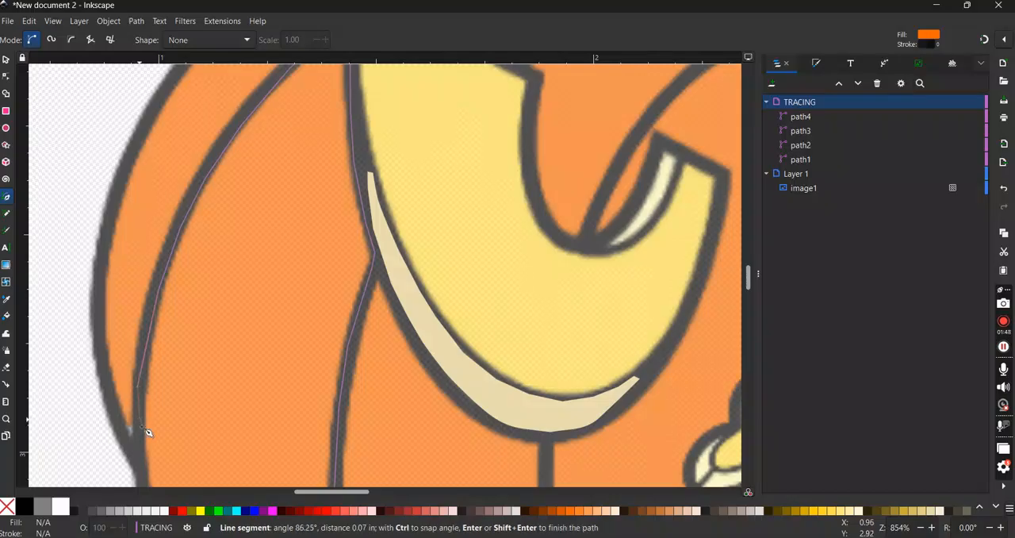
scroll(145, 424, "down", 3)
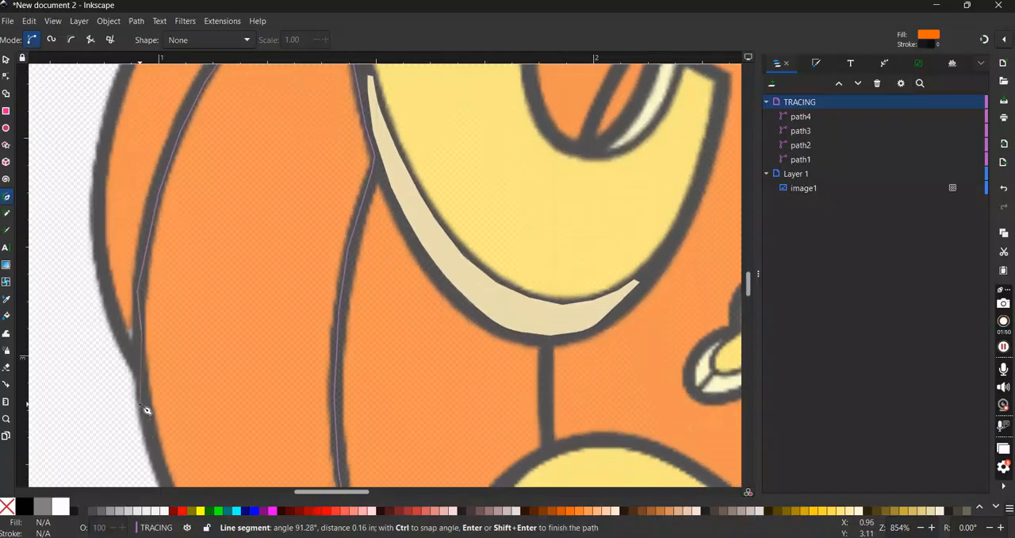
left_click(150, 411)
- Trace the segment's lower outer edge back to the starting node at the bottom tip and close the path
scroll(168, 472, "down", 3)
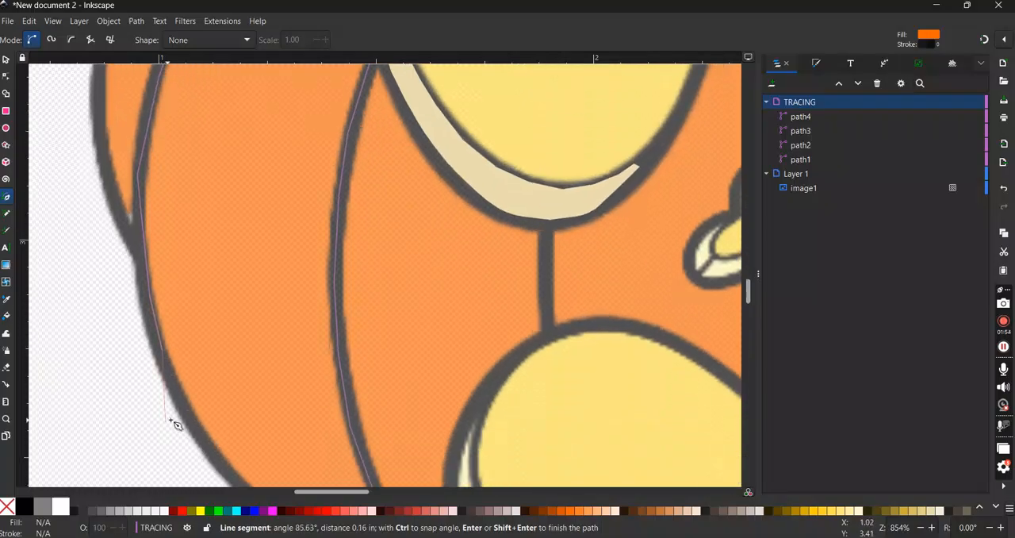
left_click(201, 434)
scroll(200, 435, "down", 4)
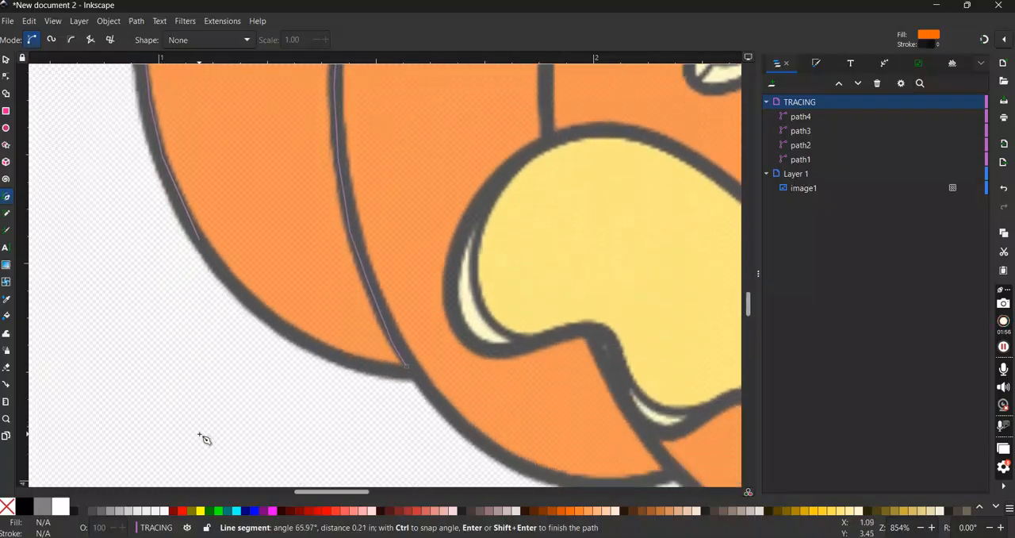
left_click(249, 292)
left_click(319, 348)
left_click(363, 366)
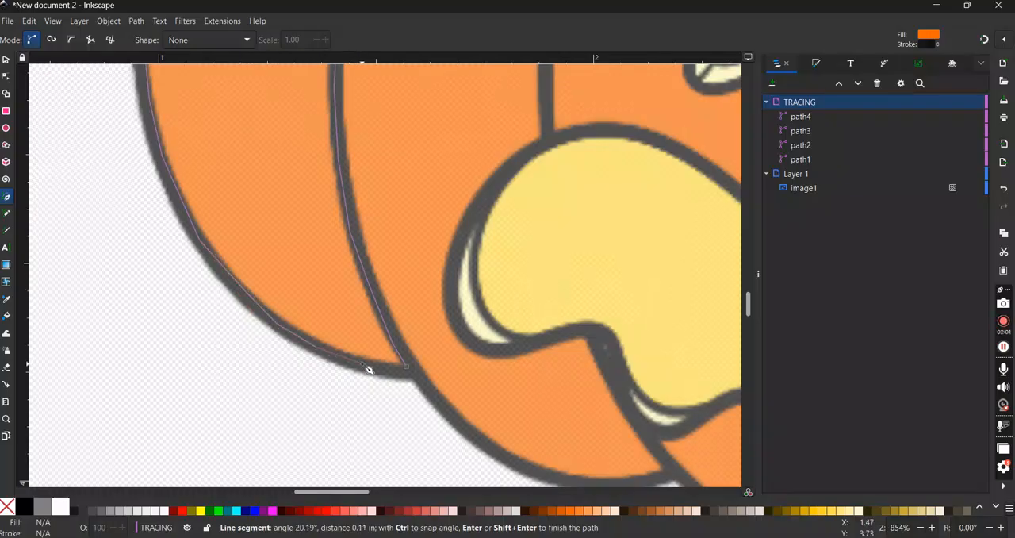
left_click(407, 367)
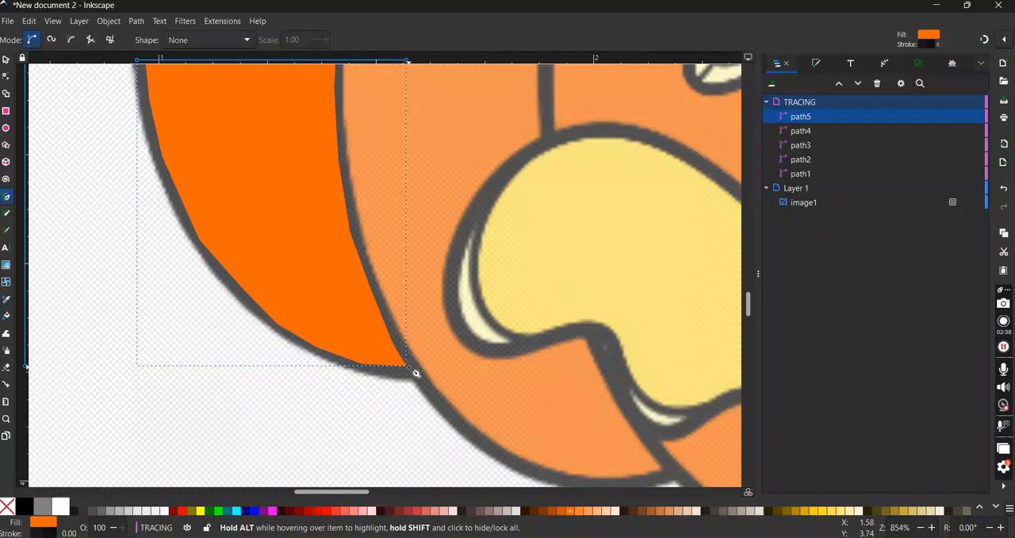
- Make the leftmost node of the new segment's outer edge smooth and move it inward to about X 0.962, Y 2.849 in
left_click(6, 75)
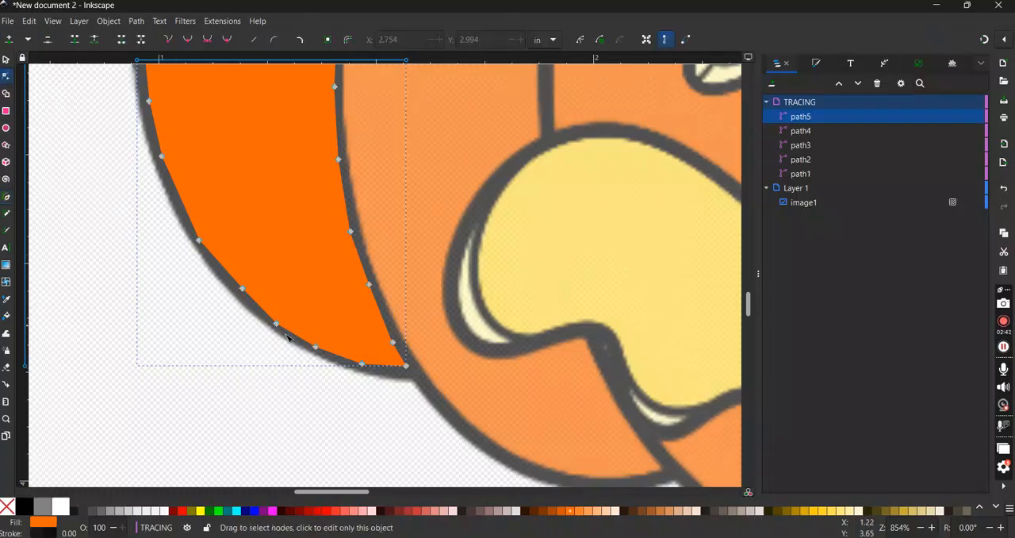
scroll(340, 376, "up", 5)
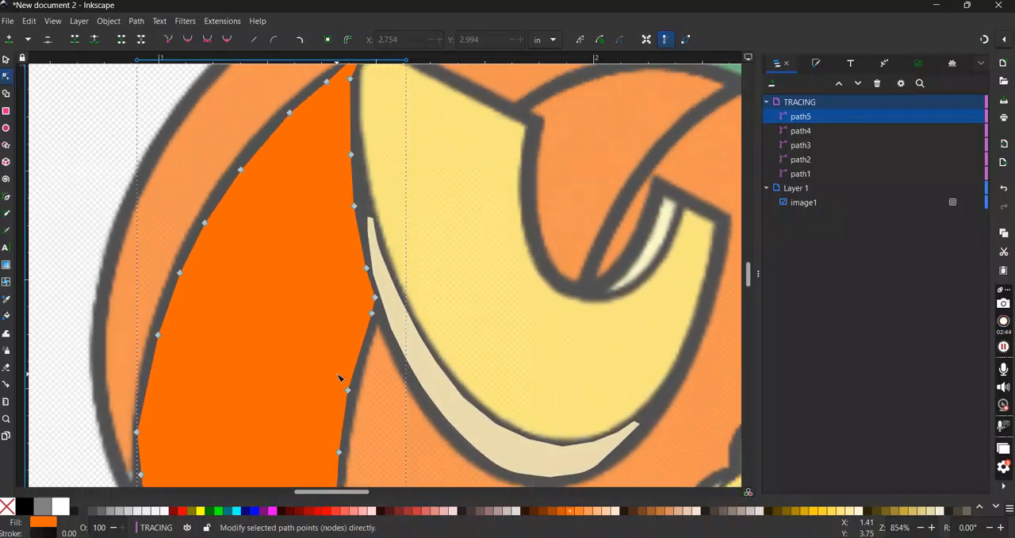
scroll(217, 288, "up", 1)
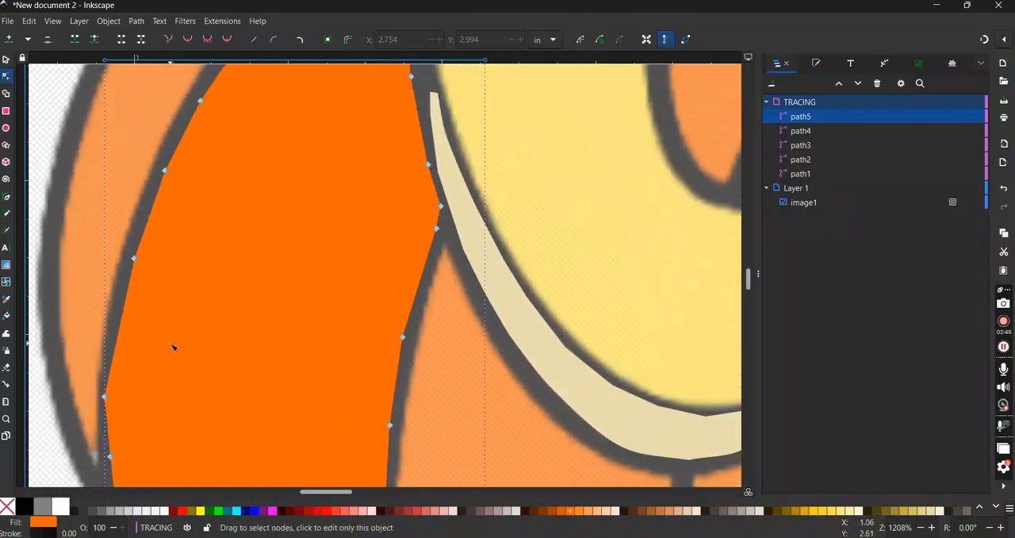
scroll(173, 346, "down", 3)
left_click(105, 212)
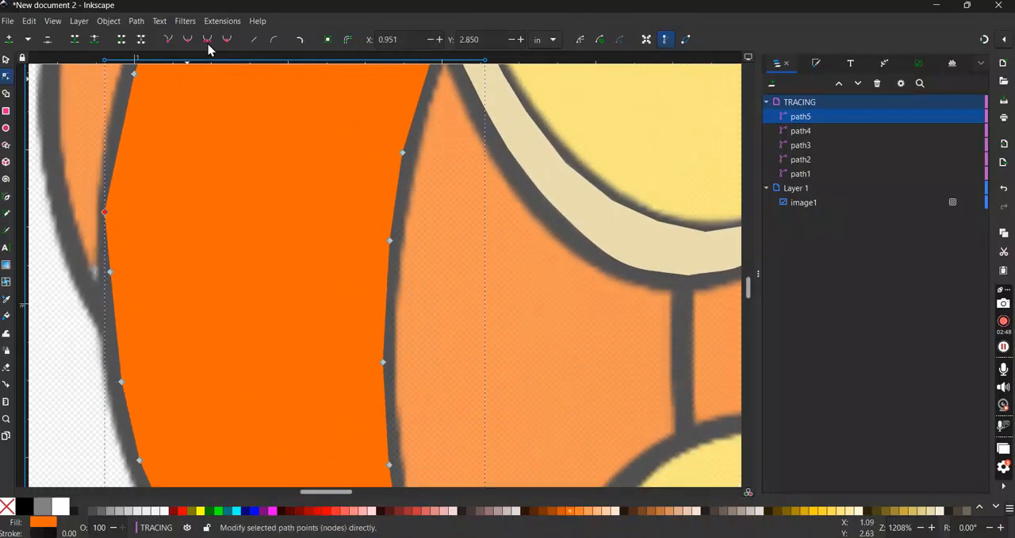
left_click(189, 40)
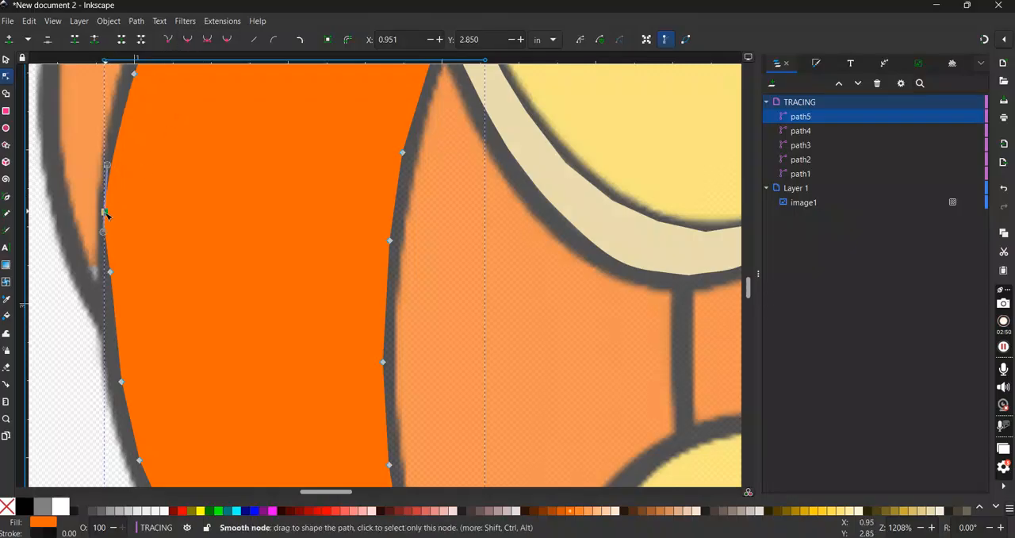
mouse_move(106, 213)
left_mouse_down()
mouse_move(122, 214)
mouse_move(113, 213)
left_mouse_up()
key("Escape")
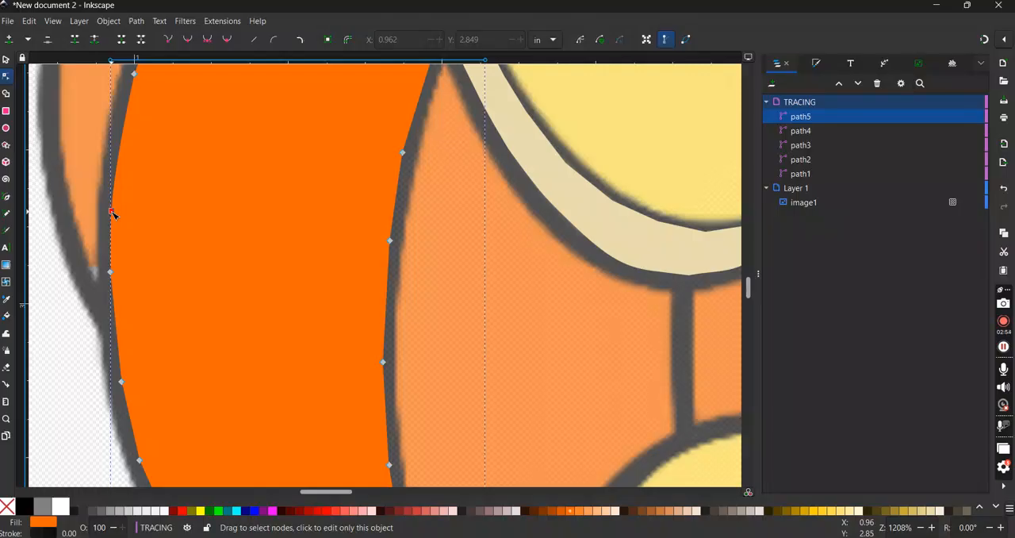
- Adjust two nodes on the segment's lower outer edge to follow the black outline, placing the upper one at about X 1.013, Y 3.251 in
scroll(211, 309, "down", 10)
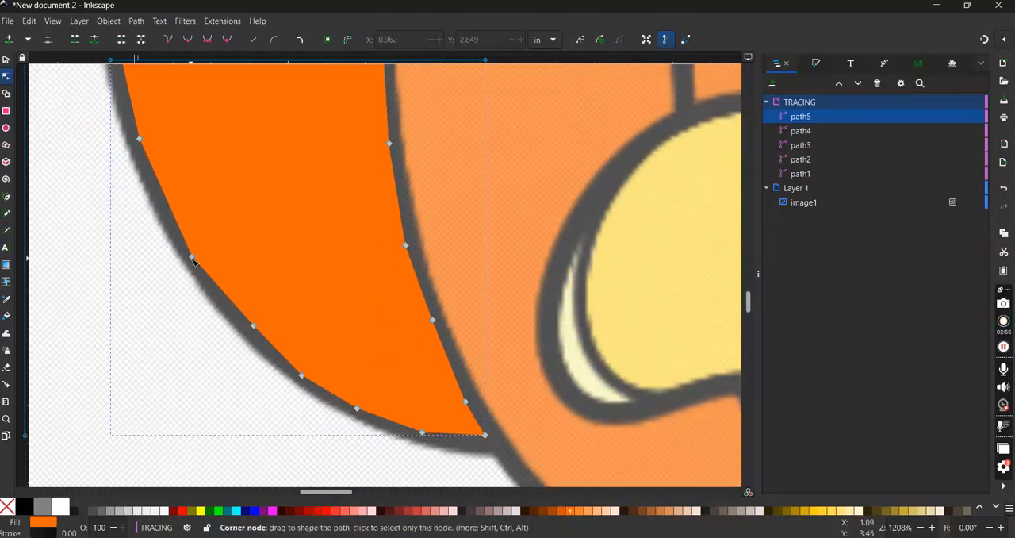
mouse_move(194, 259)
left_mouse_down()
mouse_move(204, 245)
mouse_move(191, 254)
left_mouse_up()
left_click_drag(140, 139, 143, 141)
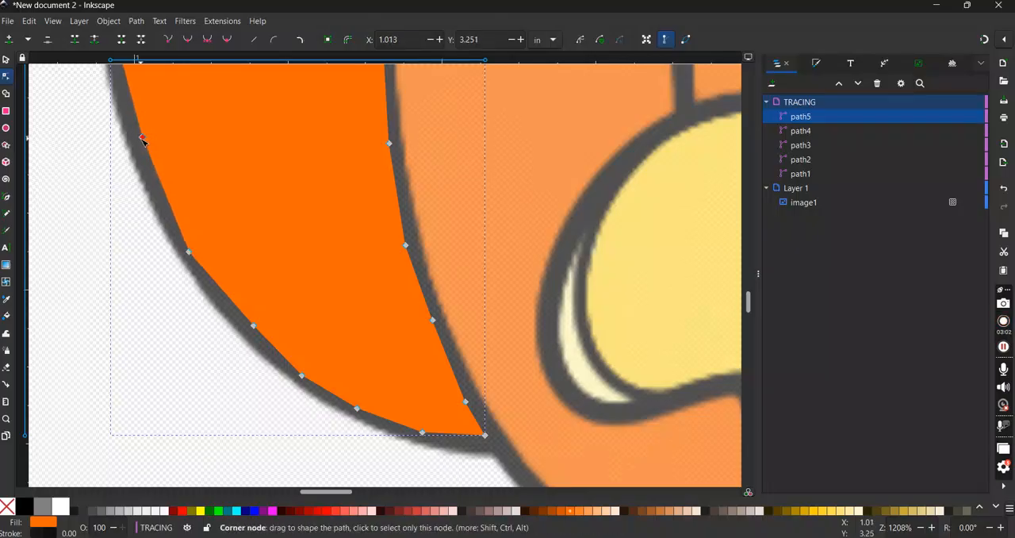
- Smooth the selected node on the segment's lower outer edge and move the next two nodes inward, the lower one to about X 1.188, Y 3.551 in
left_click(190, 40)
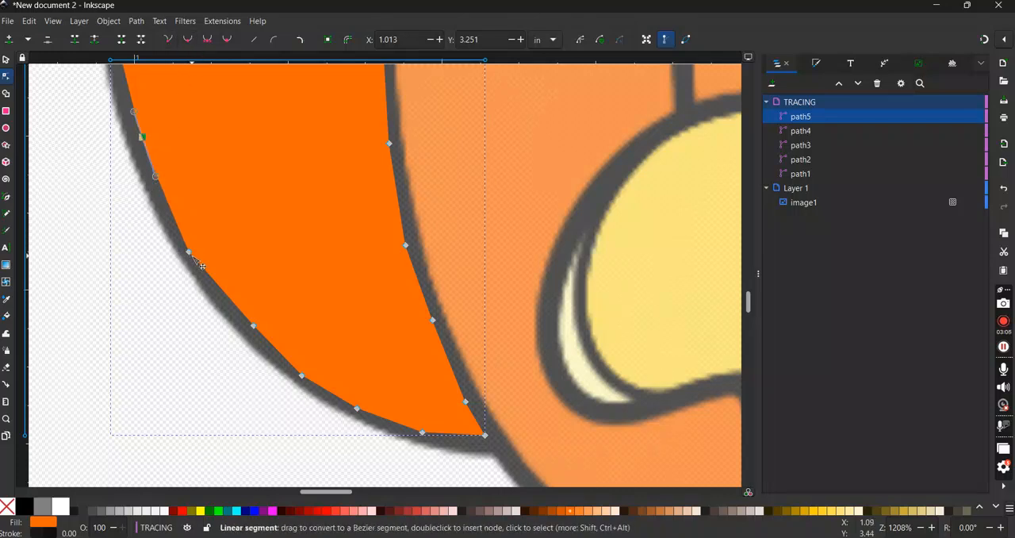
left_click_drag(190, 253, 197, 246)
left_click_drag(254, 326, 253, 325)
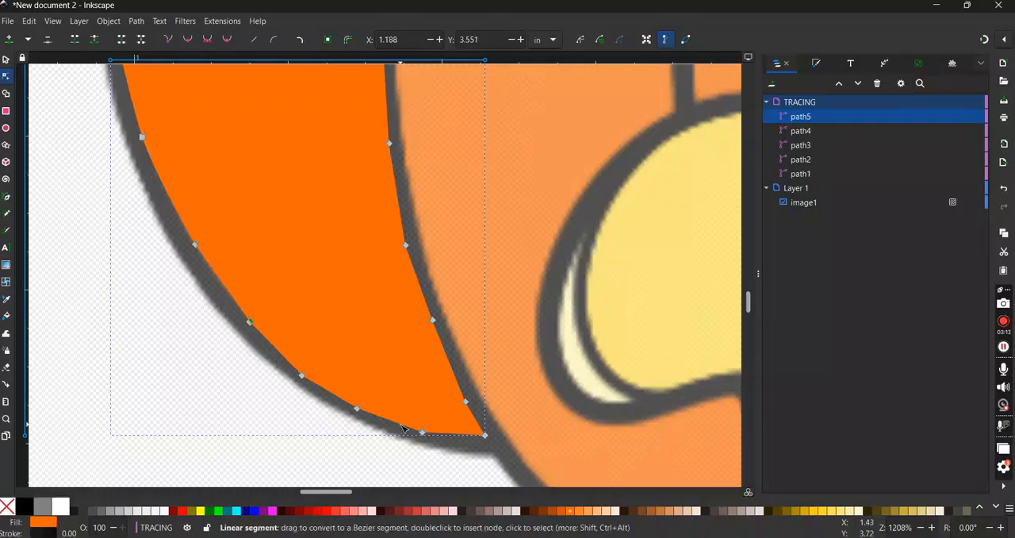
- Delete the extra node at the segment's top tip and turn the inner-edge node just below it into a sharp corner
scroll(400, 428, "up", 5)
scroll(401, 428, "up", 10)
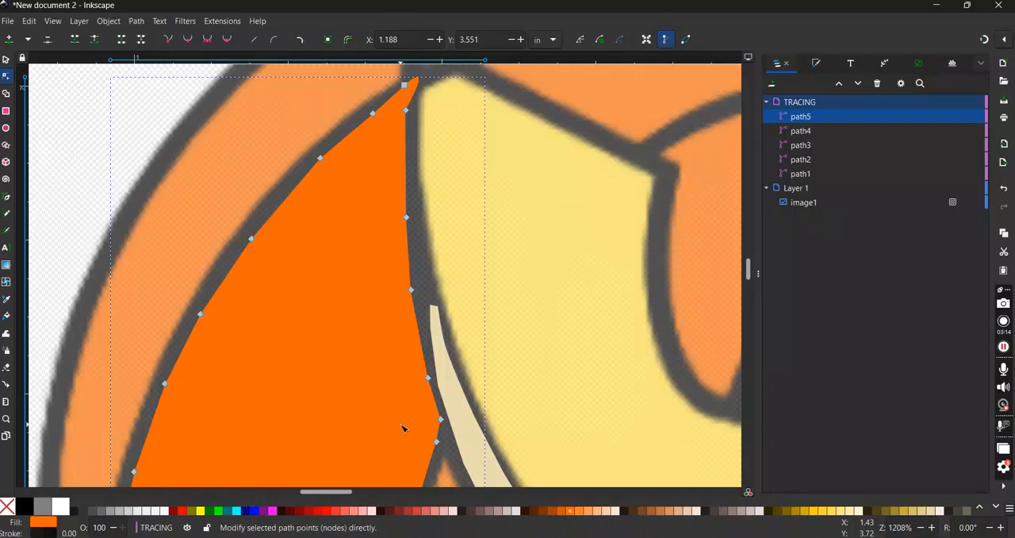
left_click(405, 155)
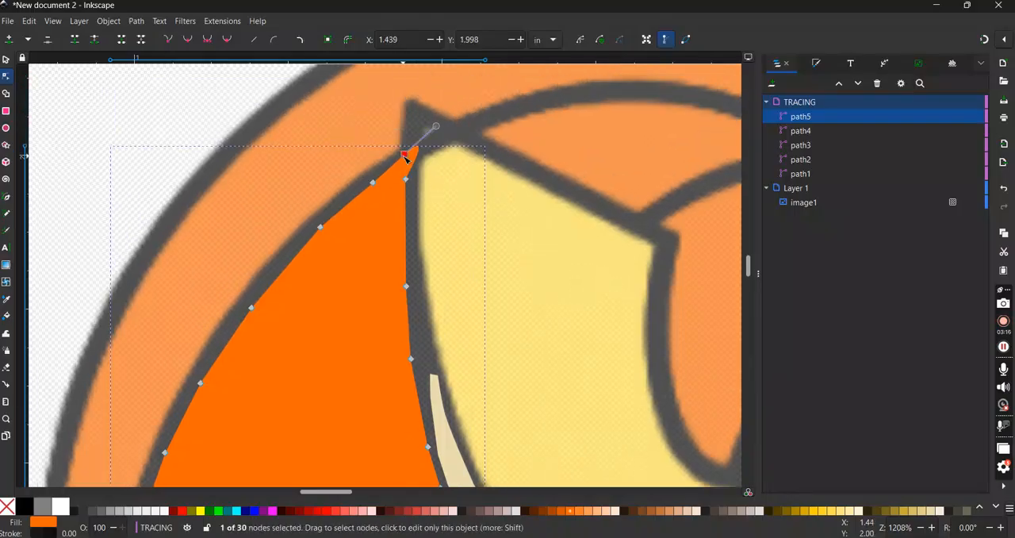
key("Delete")
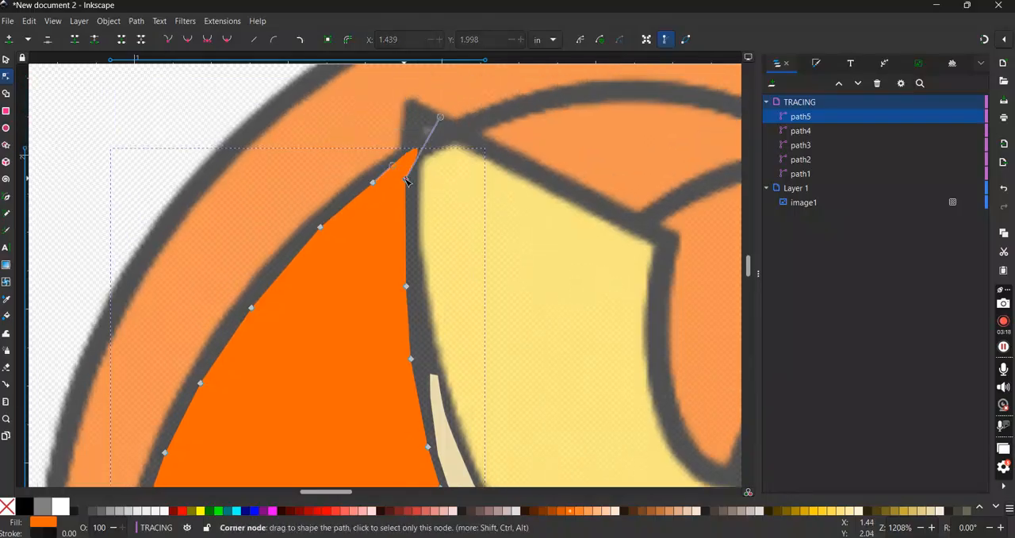
left_click(405, 180)
left_click(167, 39)
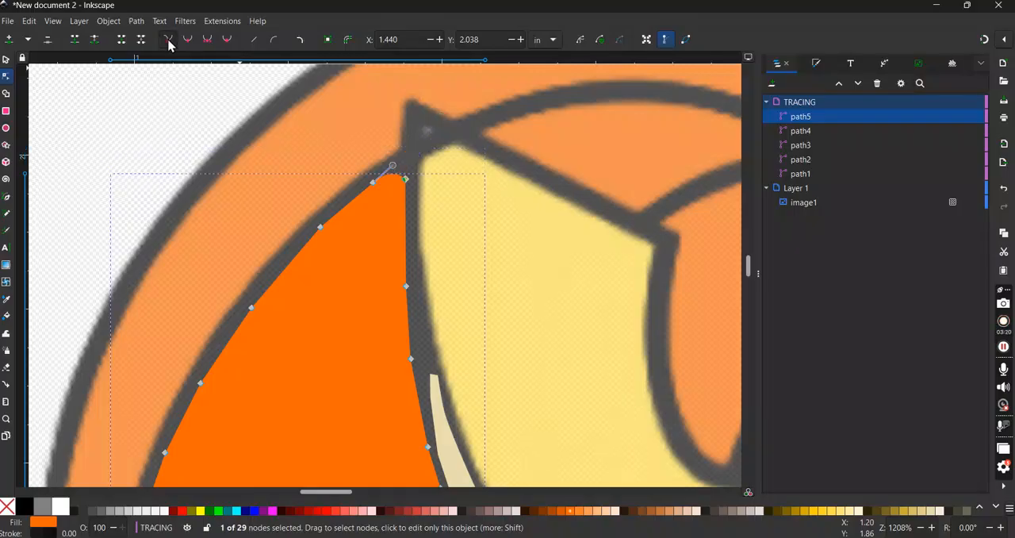
- Make the outer-edge node beside the top tip a sharp corner and move the inner tip node to about X 1.434, Y 2.018 in
left_click(374, 183)
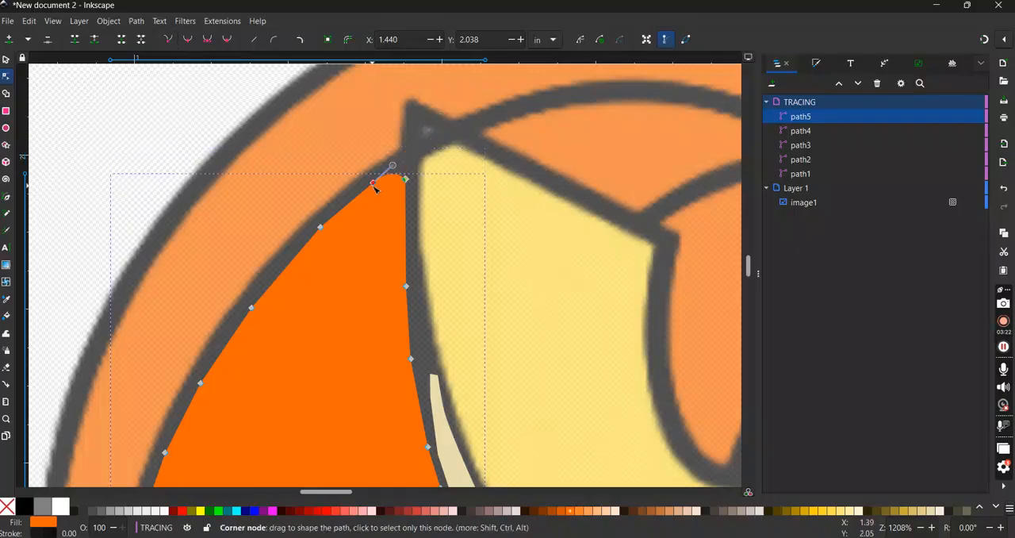
left_click(168, 39)
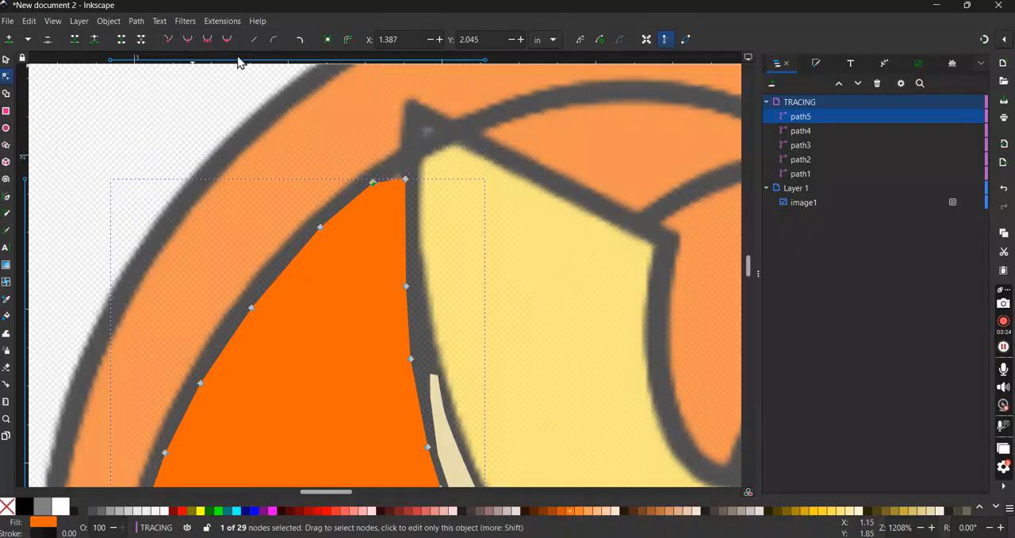
left_click(410, 180)
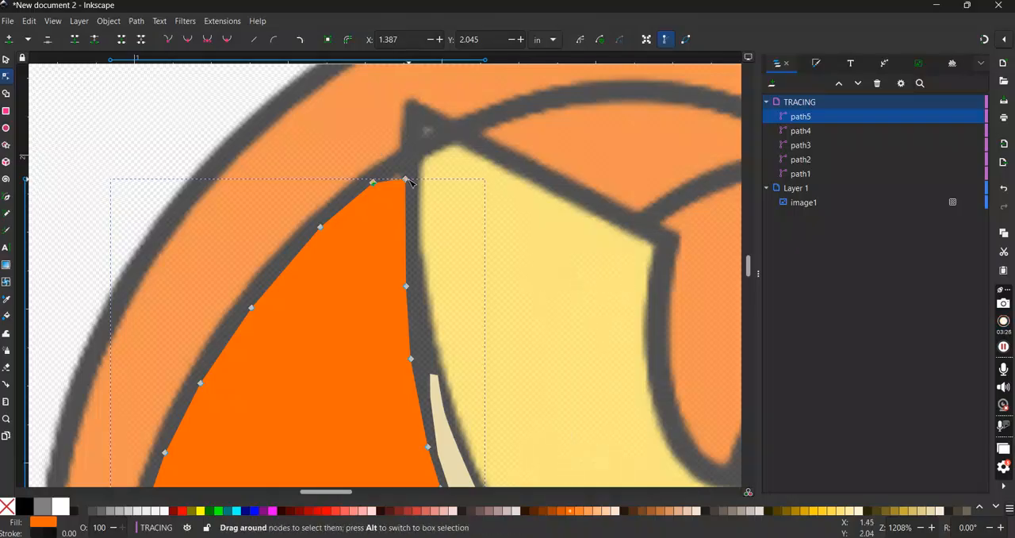
left_click_drag(407, 179, 402, 168)
- Open the Ink/Stitch embroidery parameters for the traced segment and disable running stitch along paths
scroll(464, 294, "down", 5)
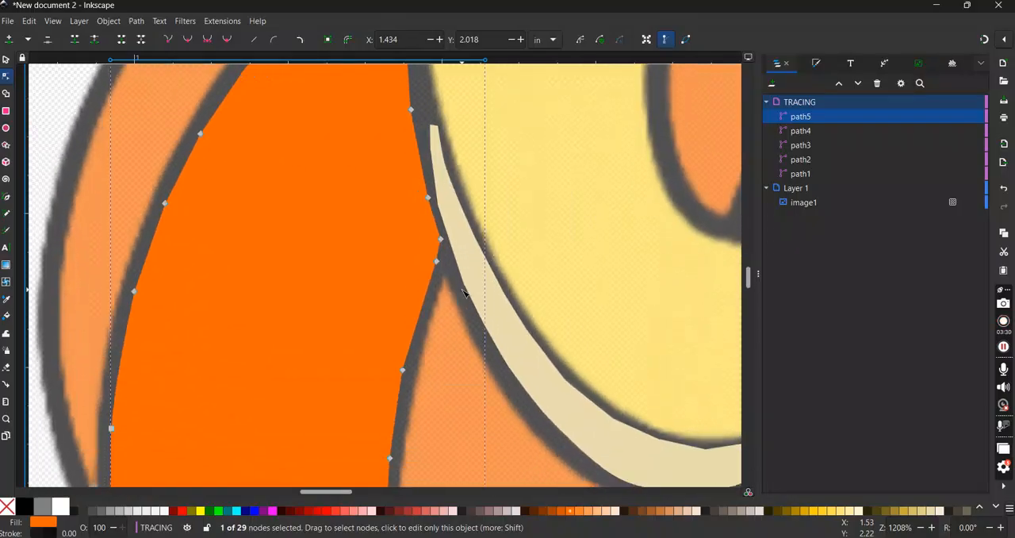
left_click(221, 21)
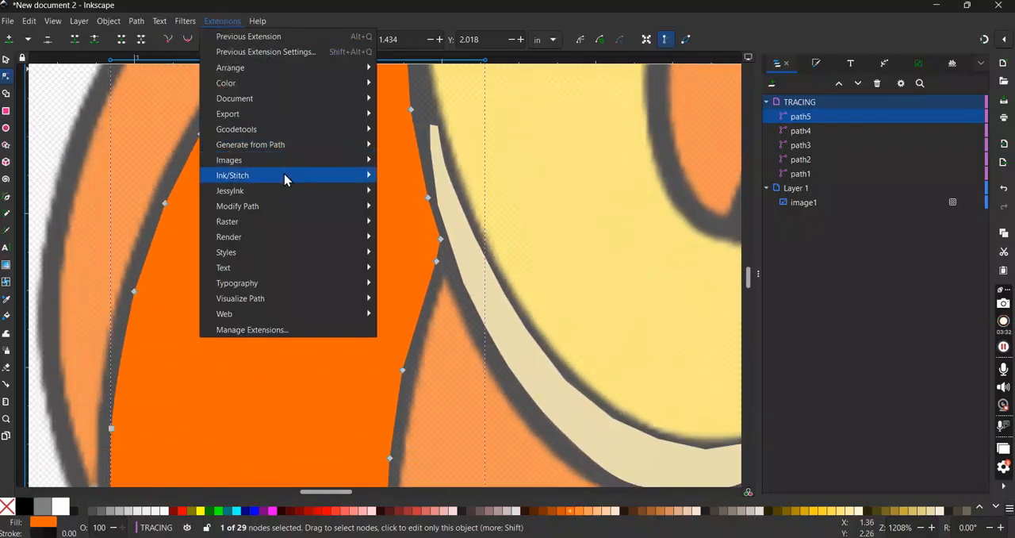
mouse_move(289, 176)
left_click(456, 289)
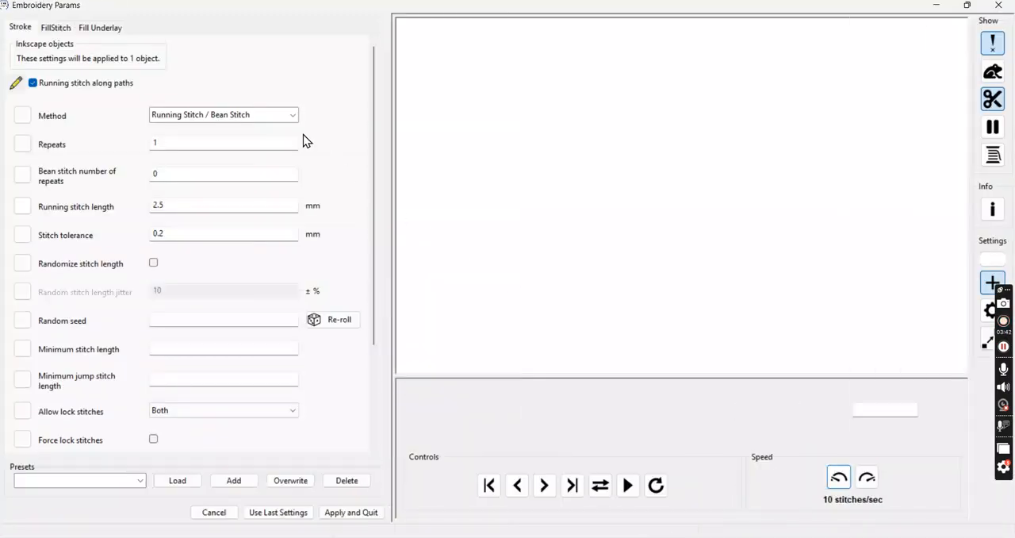
left_click(34, 87)
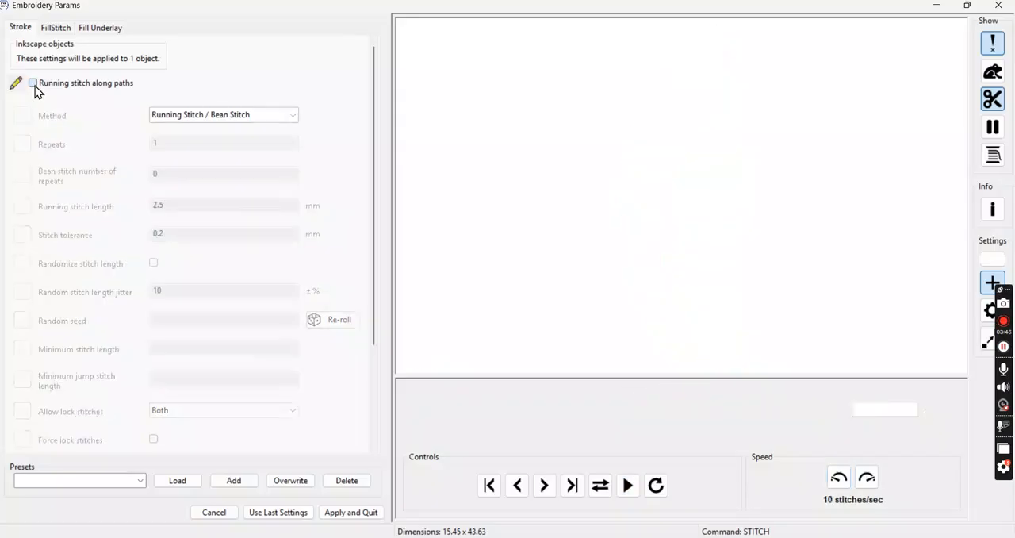
- Set the segment's maximum fill stitch length to 1.5 mm and its spacing between rows to 0.15 mm
left_click(56, 27)
left_click(228, 238)
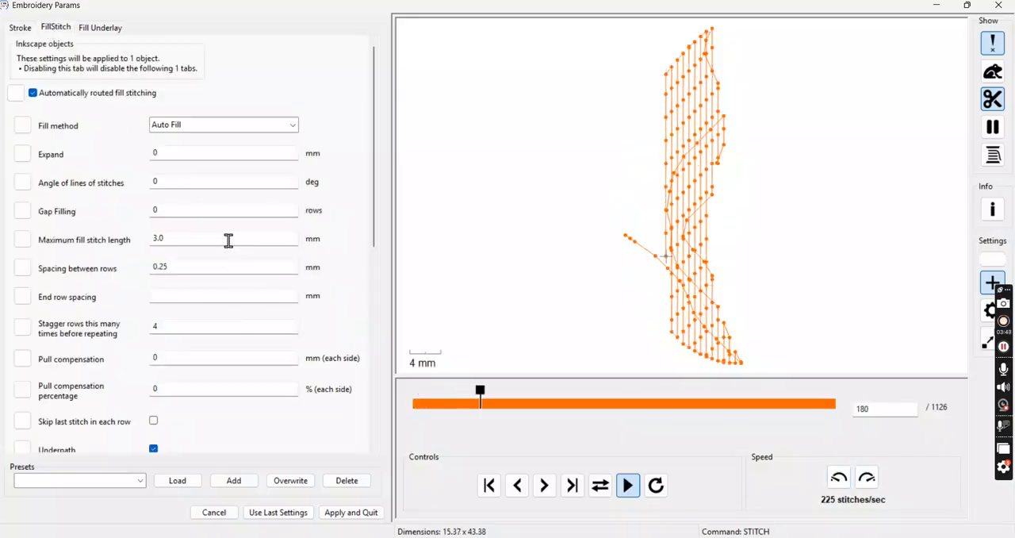
key("BackSpace")
key("BackSpace")
key("BackSpace")
type("1.5")
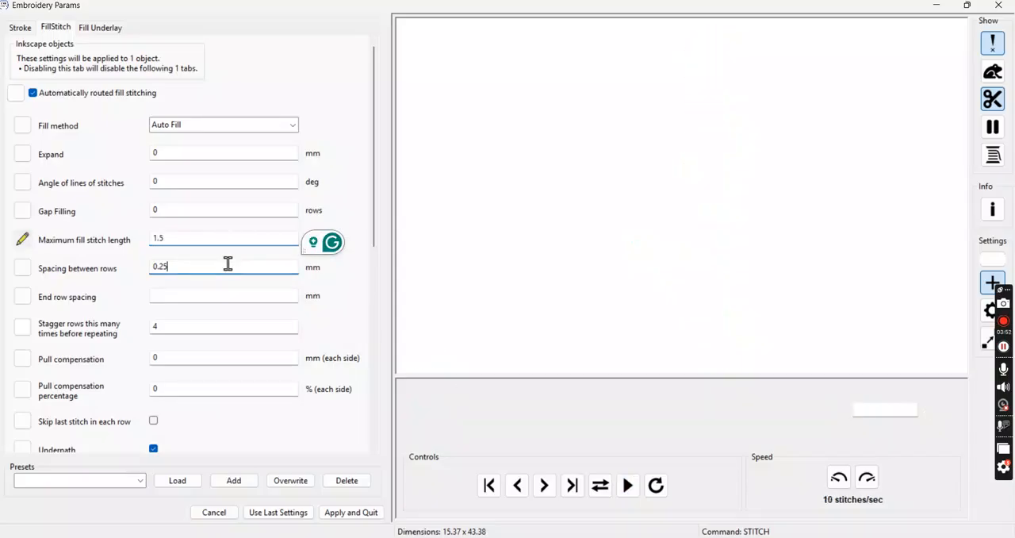
key("BackSpace")
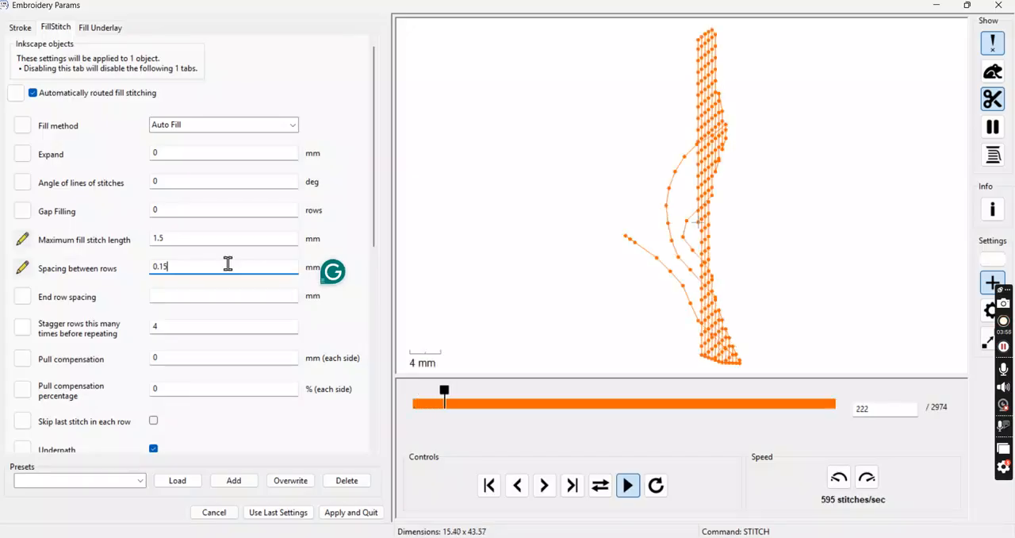
- Allow lock stitches only Before for the segment's fill and apply the embroidery parameters
scroll(228, 266, "down", 5)
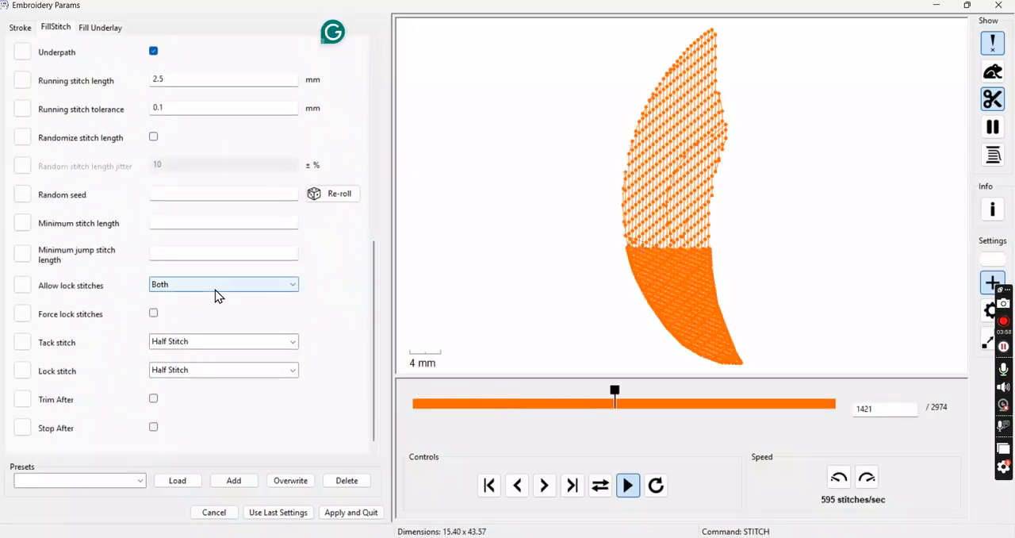
left_click(214, 289)
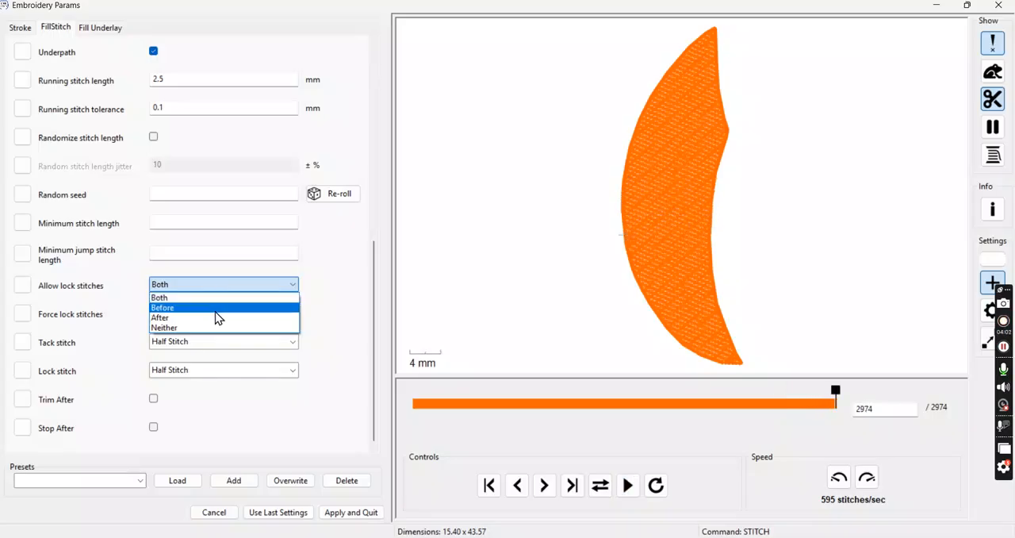
left_click(217, 308)
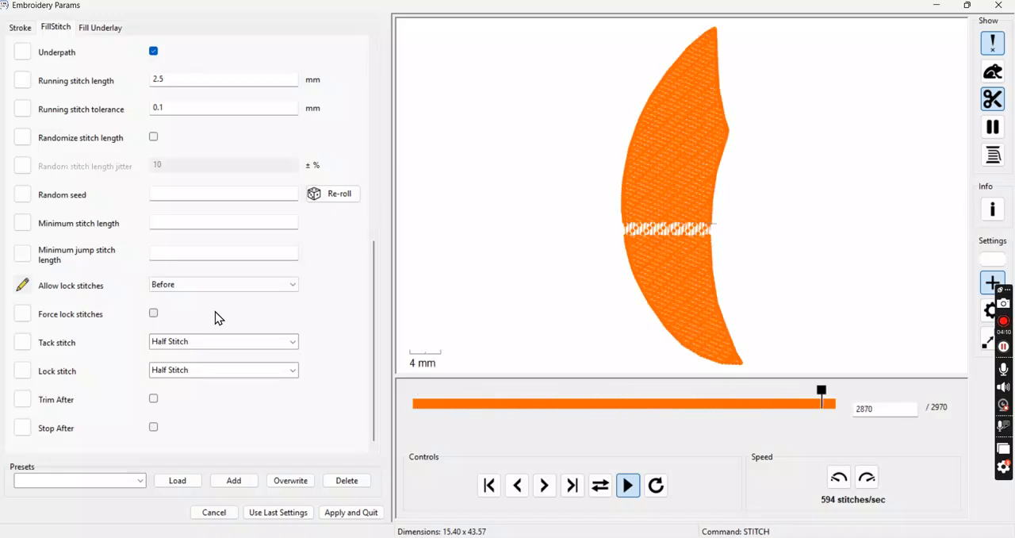
left_click(345, 513)
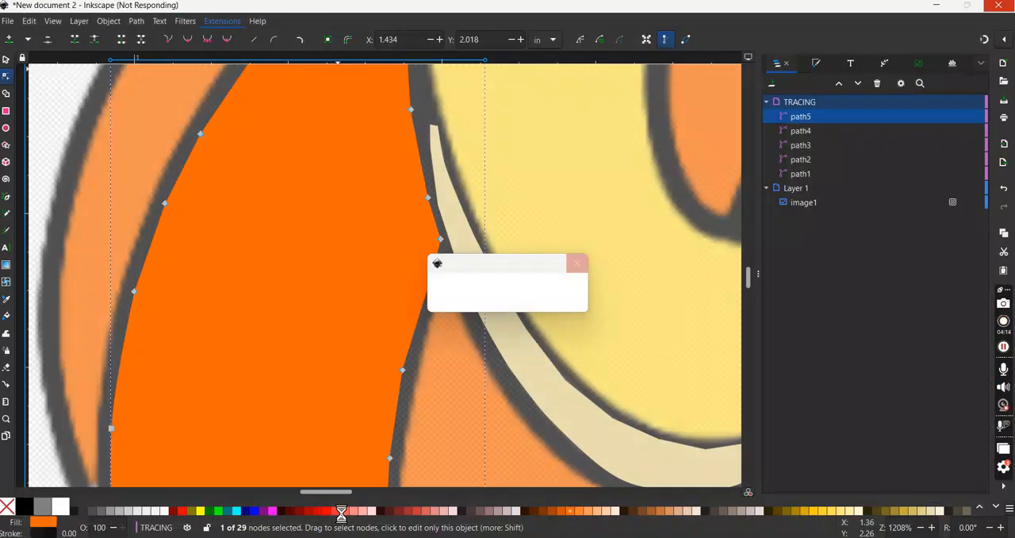